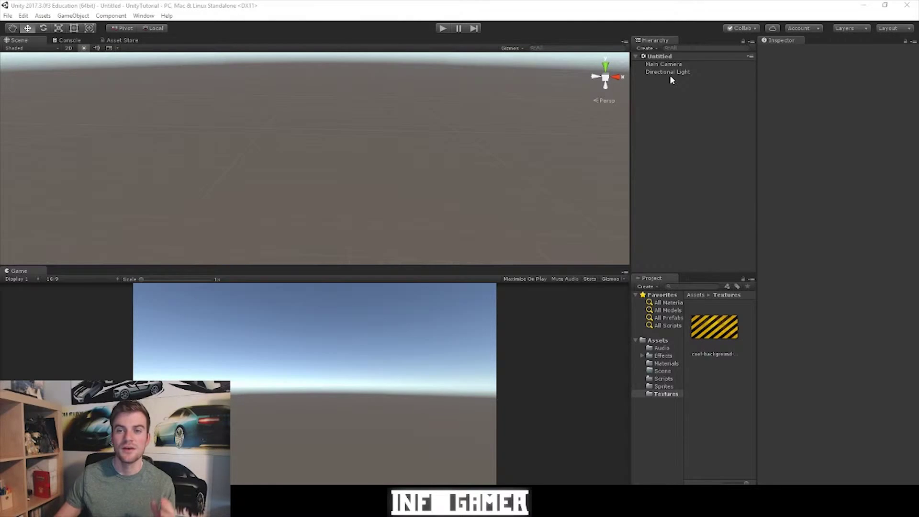
Frame the Main Camera in the Scene view and delete it, leaving only the Directional Light.
{"action": "left_click", "coordinate": [659, 64]}
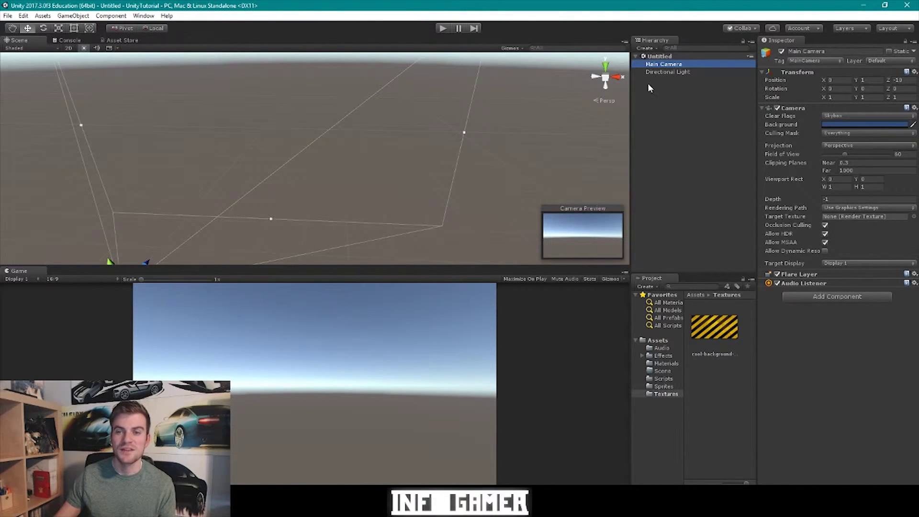
{"action": "scroll", "coordinate": [270, 188], "scroll_direction": "down", "scroll_amount": 2}
{"action": "left_click_drag", "start_coordinate": [269, 188], "coordinate": [393, 158], "text": "alt"}
{"action": "key", "text": "f"}
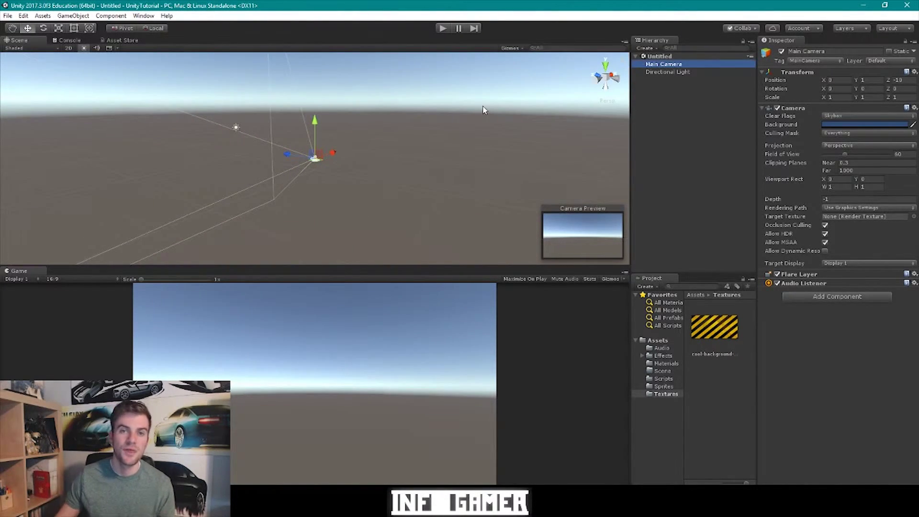
{"action": "key", "text": "Delete"}
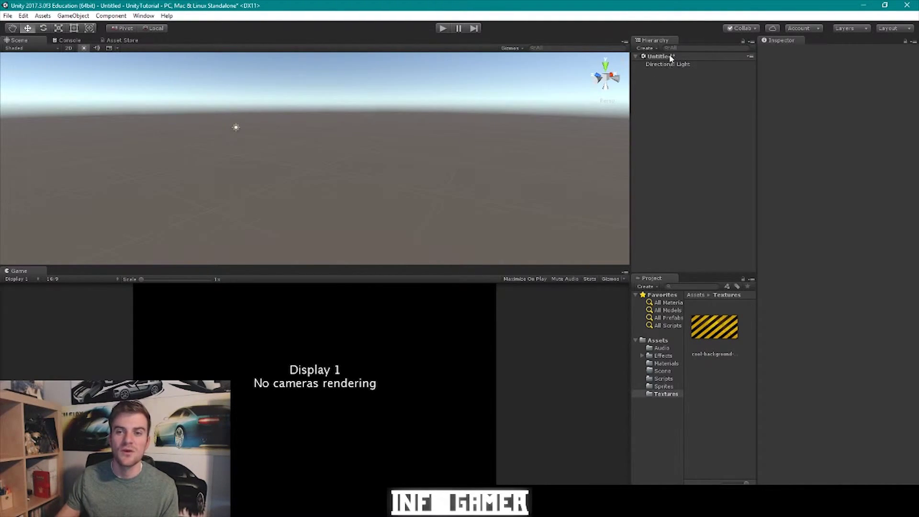
Create a new Camera from the Hierarchy's Create menu and rename it MainCamera.
{"action": "left_click", "coordinate": [653, 48]}
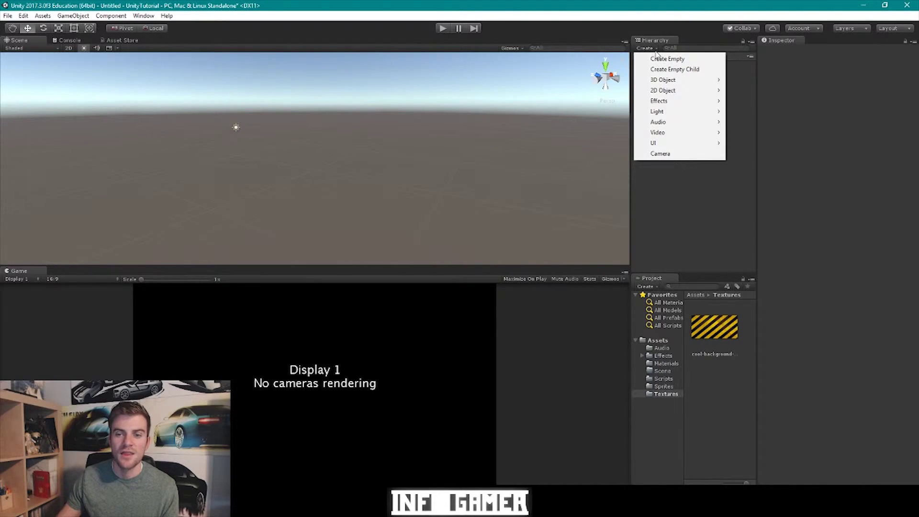
{"action": "left_click", "coordinate": [664, 155]}
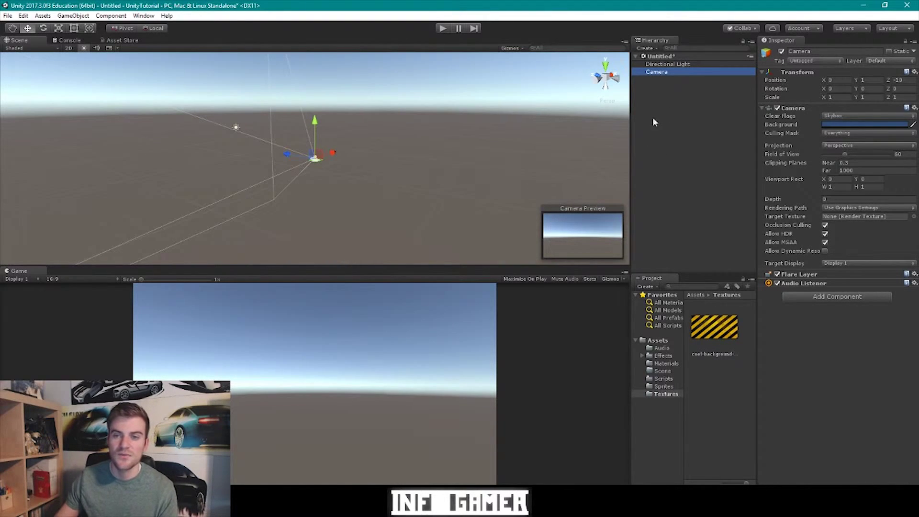
{"action": "key", "text": "F2"}
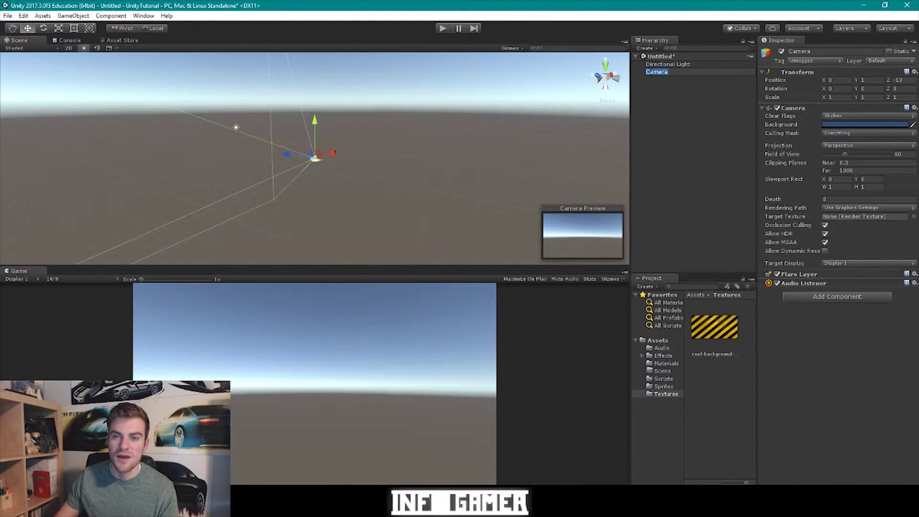
{"action": "type", "text": "Main"}
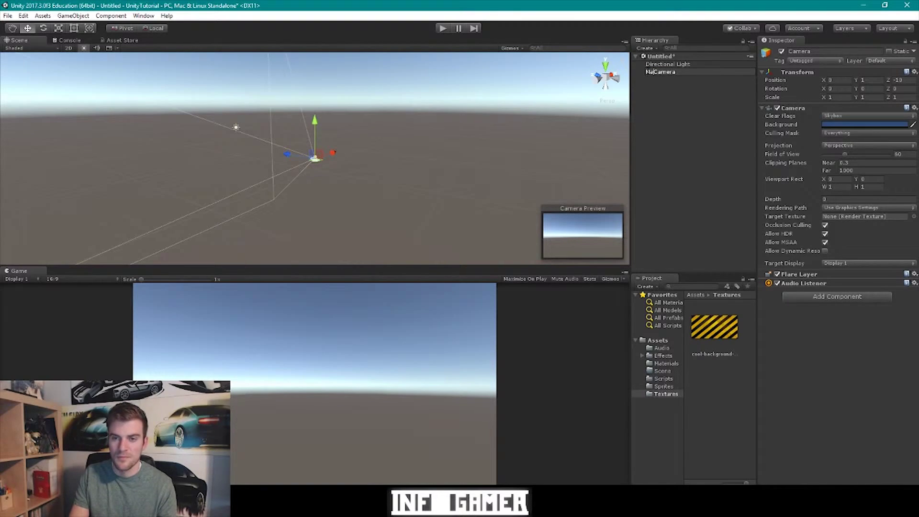
{"action": "key", "text": "Return"}
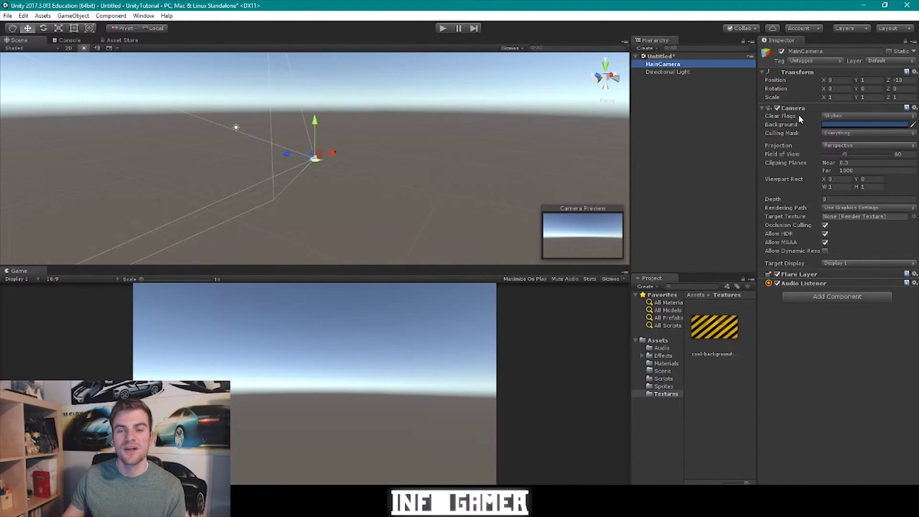
{"action": "left_click", "coordinate": [825, 116]}
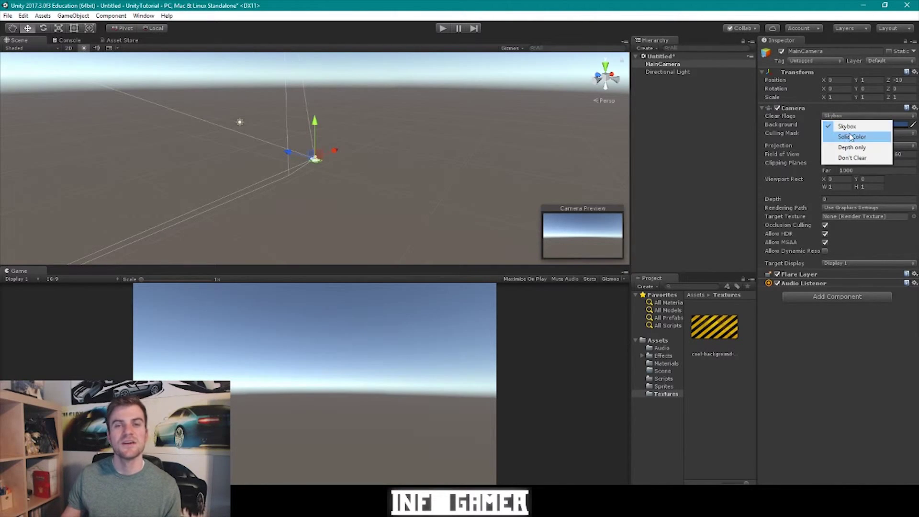
{"action": "left_click", "coordinate": [847, 125]}
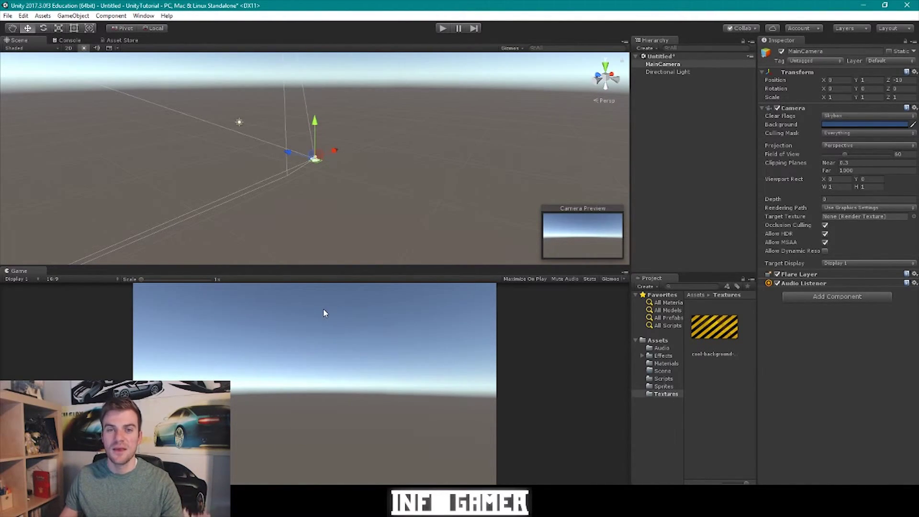
{"action": "left_click_drag", "start_coordinate": [315, 192], "coordinate": [332, 123], "text": "alt"}
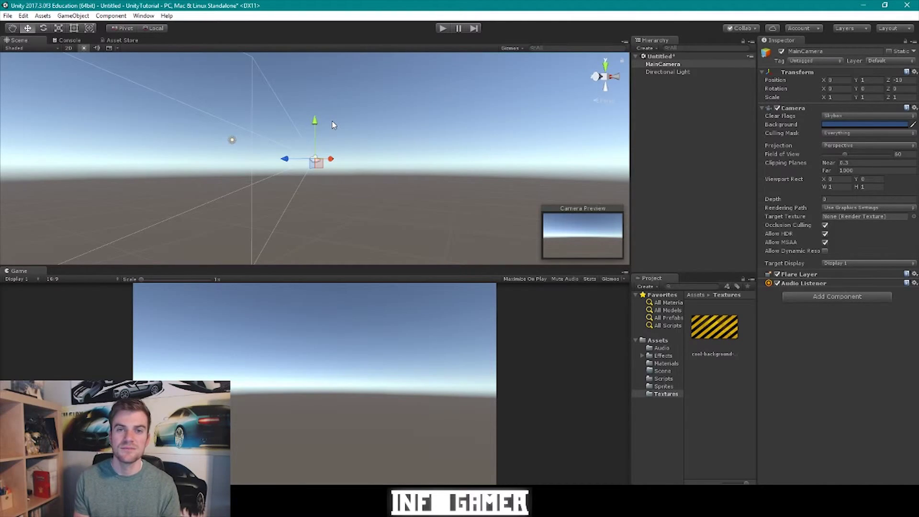
Set MainCamera's Clear Flags to Solid Color.
{"action": "left_click", "coordinate": [873, 116]}
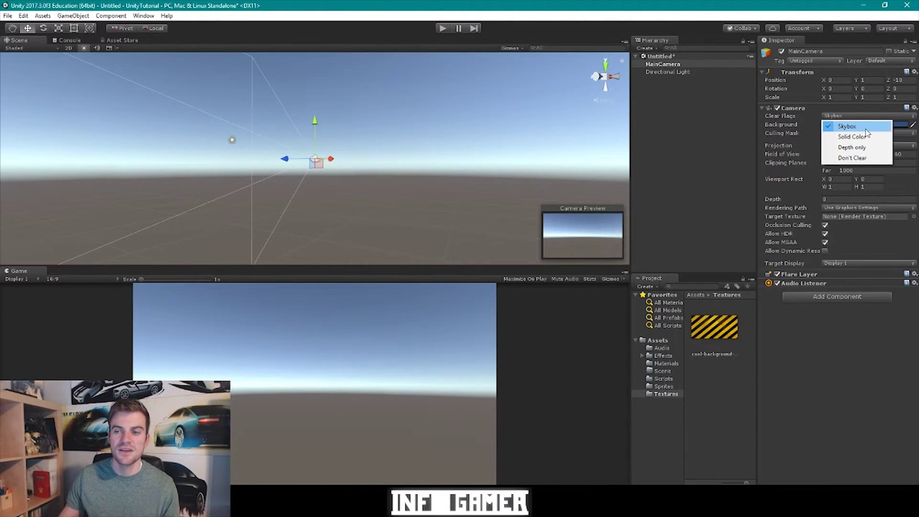
{"action": "left_click", "coordinate": [866, 135]}
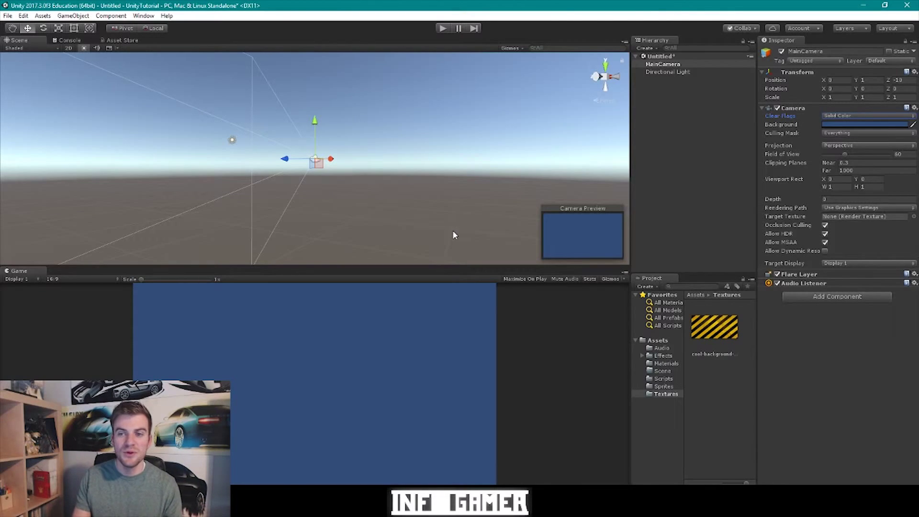
Set the camera's Background colour to pure black (000000) in the colour picker.
{"action": "left_click", "coordinate": [828, 123]}
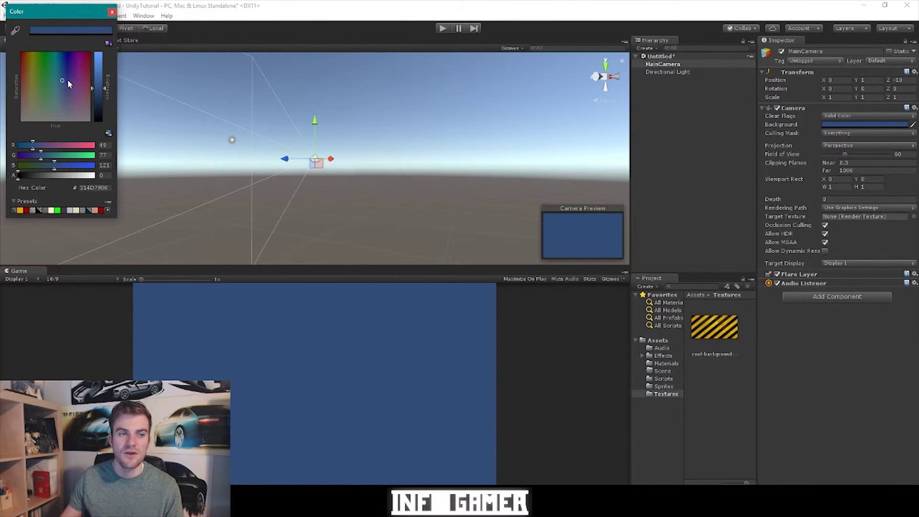
{"action": "left_click_drag", "start_coordinate": [61, 64], "coordinate": [35, 123]}
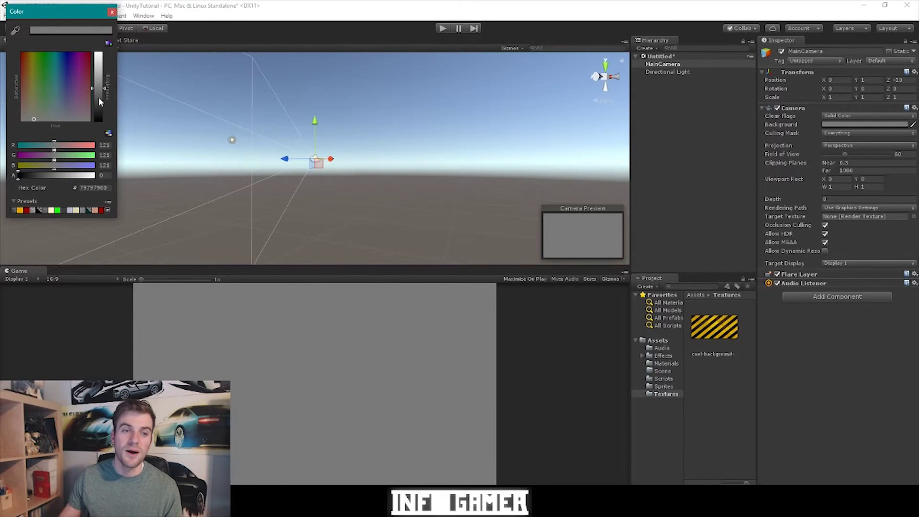
{"action": "left_click_drag", "start_coordinate": [99, 98], "coordinate": [100, 119]}
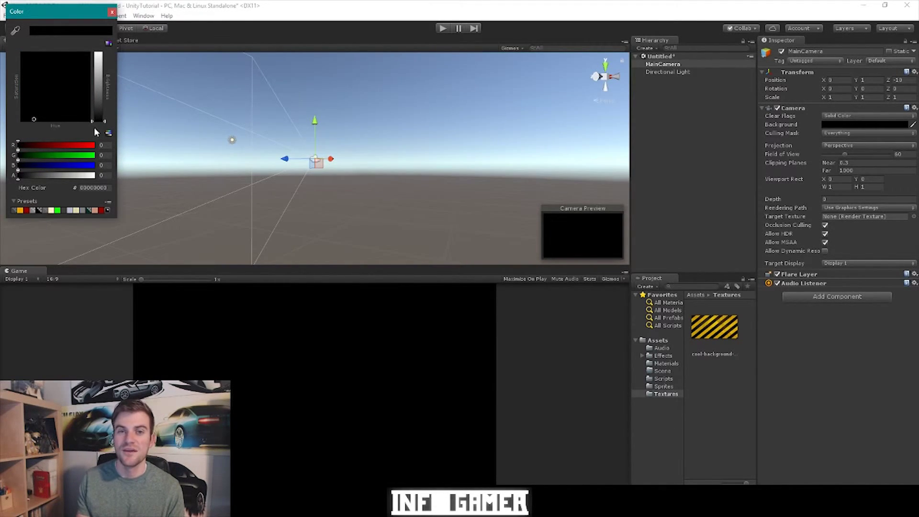
{"action": "key", "text": "Return"}
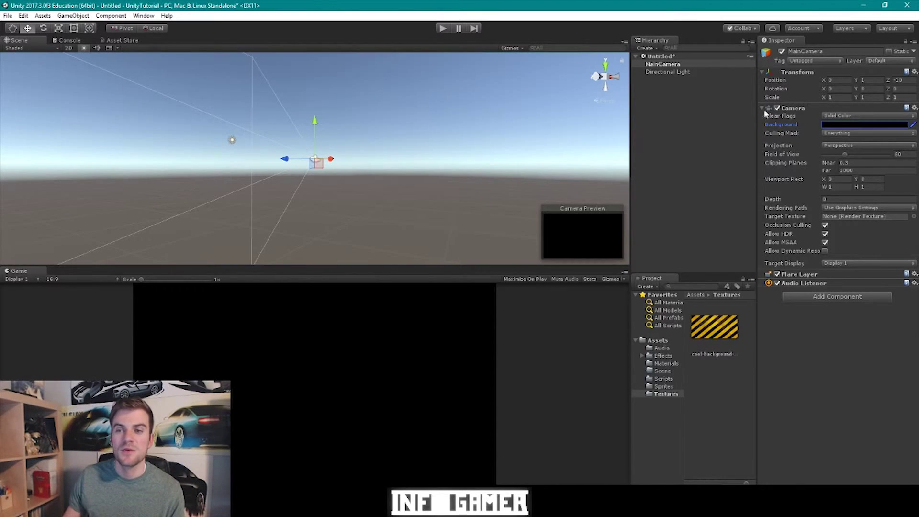
{"action": "left_click", "coordinate": [843, 146]}
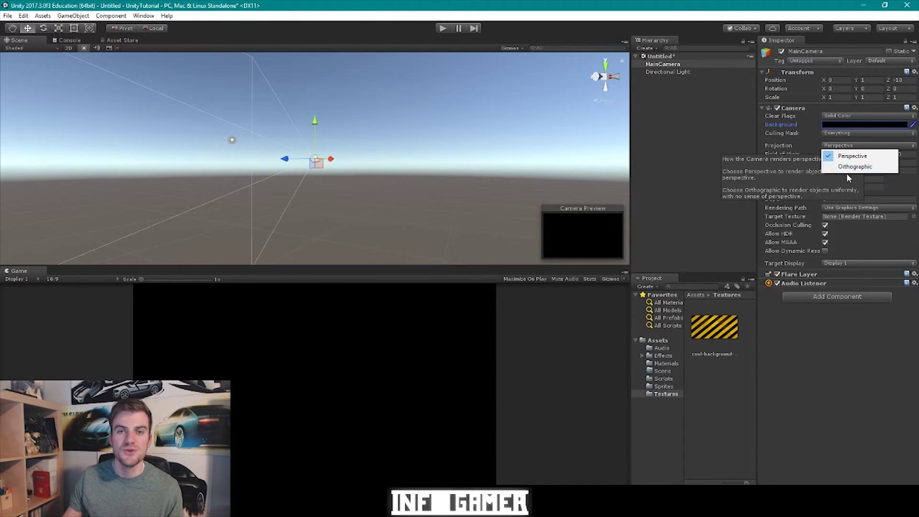
Leave the projection at Perspective and open the Hierarchy's Create menu.
{"action": "left_click", "coordinate": [645, 48]}
Add a Cube, move it to Z -6.76 in front of the camera and rotate it.
{"action": "mouse_move", "coordinate": [658, 80]}
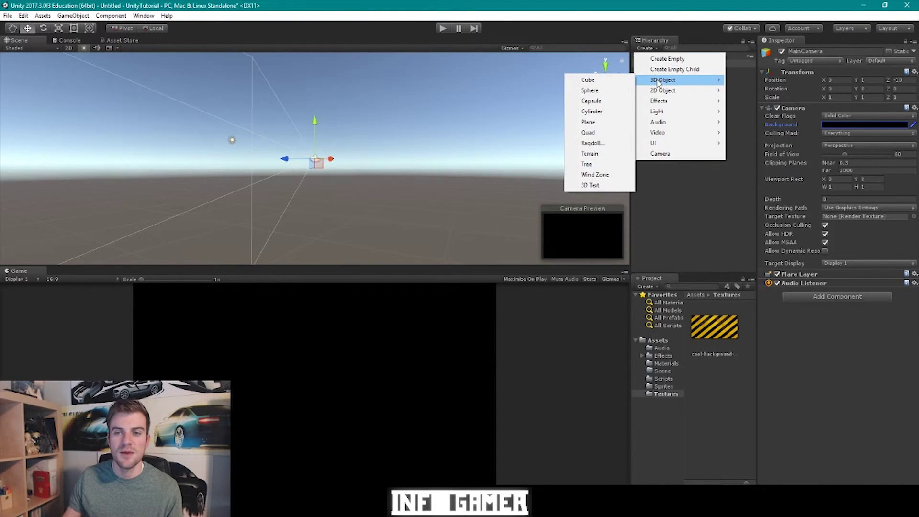
{"action": "left_click", "coordinate": [610, 86]}
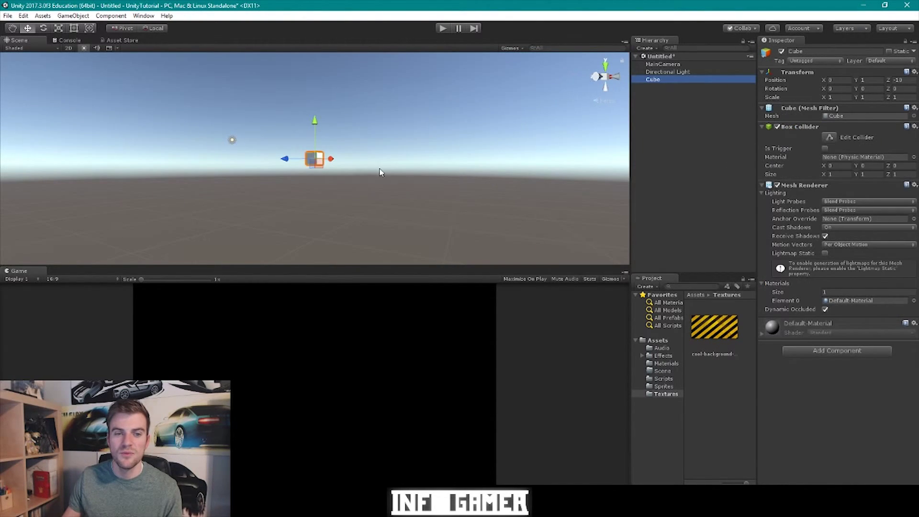
{"action": "left_click_drag", "start_coordinate": [284, 164], "coordinate": [255, 163]}
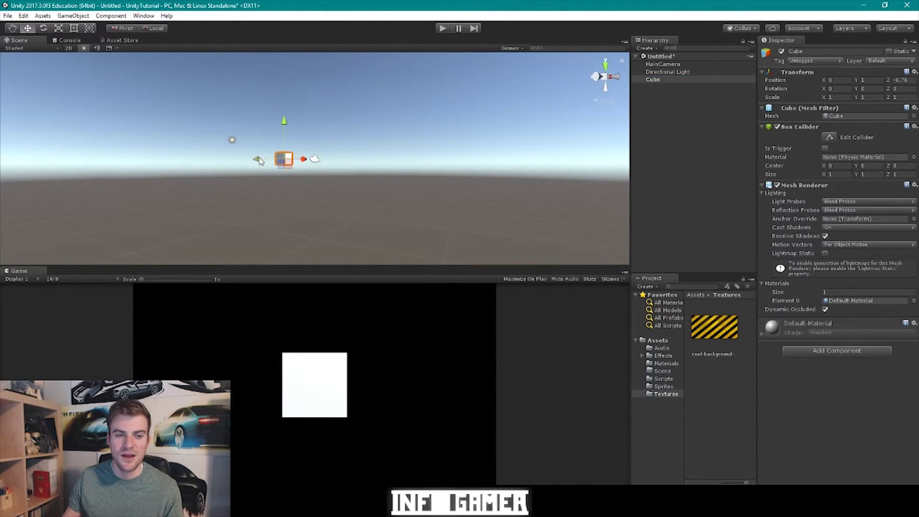
{"action": "key", "text": "e"}
{"action": "left_click_drag", "start_coordinate": [313, 158], "coordinate": [328, 179]}
{"action": "left_click", "coordinate": [663, 64]}
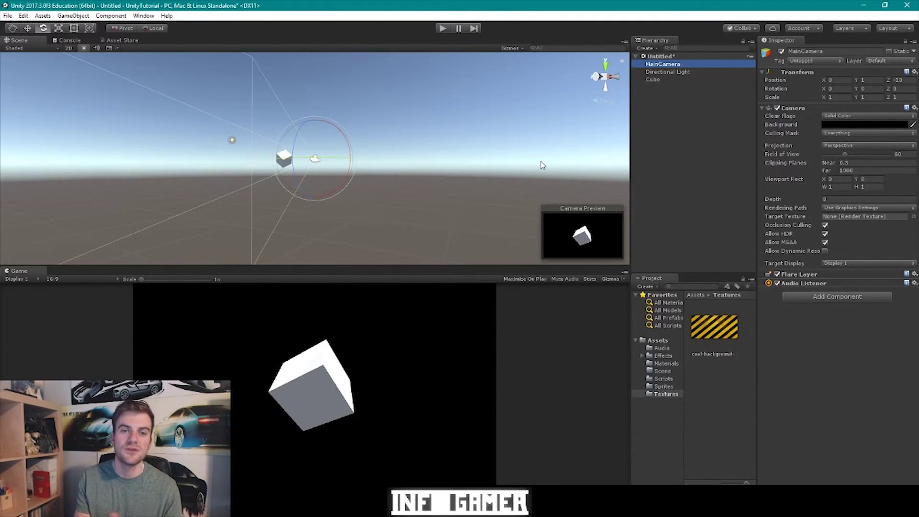
Nudge the Cube to about X 0.39, Y 1.23, Z -6.6 in front of the camera.
{"action": "key", "text": "q"}
{"action": "left_click_drag", "start_coordinate": [373, 191], "coordinate": [268, 212], "text": "alt"}
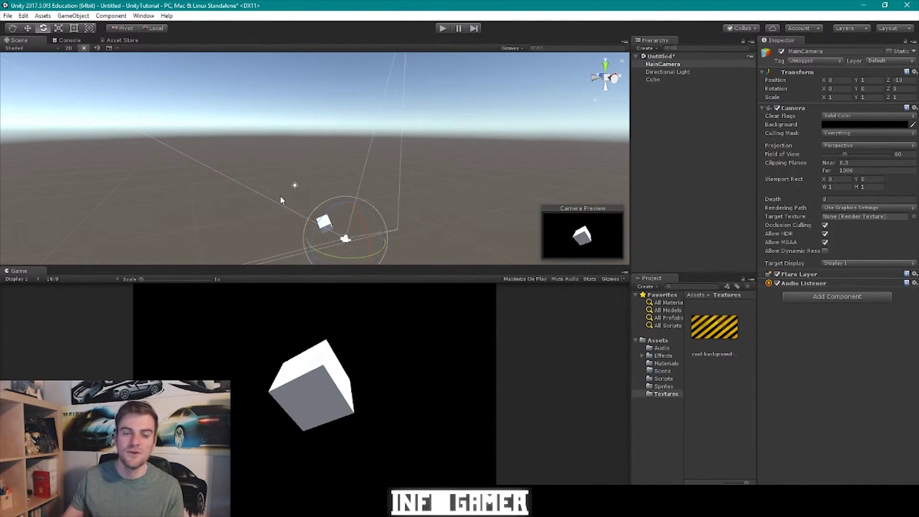
{"action": "left_click_drag", "start_coordinate": [276, 203], "coordinate": [409, 194], "text": "alt"}
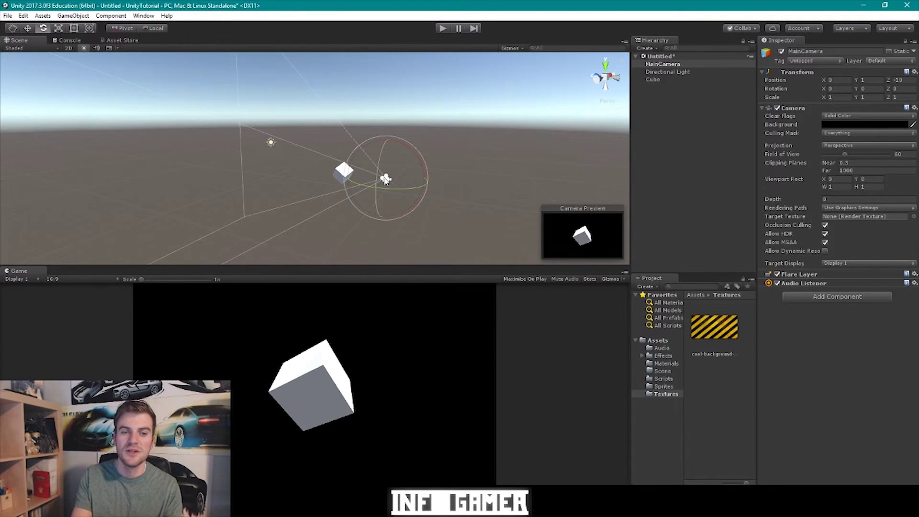
{"action": "left_click_drag", "start_coordinate": [386, 180], "coordinate": [667, 82], "text": "alt"}
{"action": "left_click", "coordinate": [667, 80]}
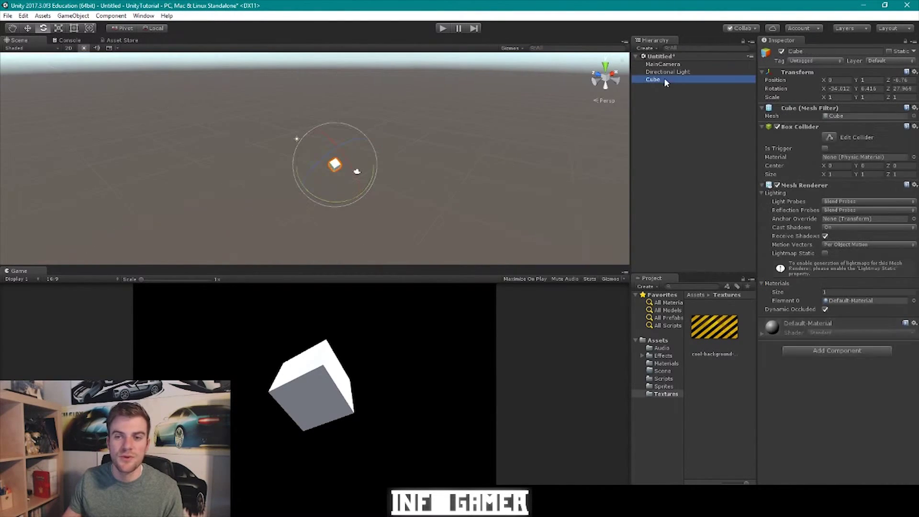
{"action": "key", "text": "w"}
{"action": "left_click_drag", "start_coordinate": [338, 169], "coordinate": [363, 153]}
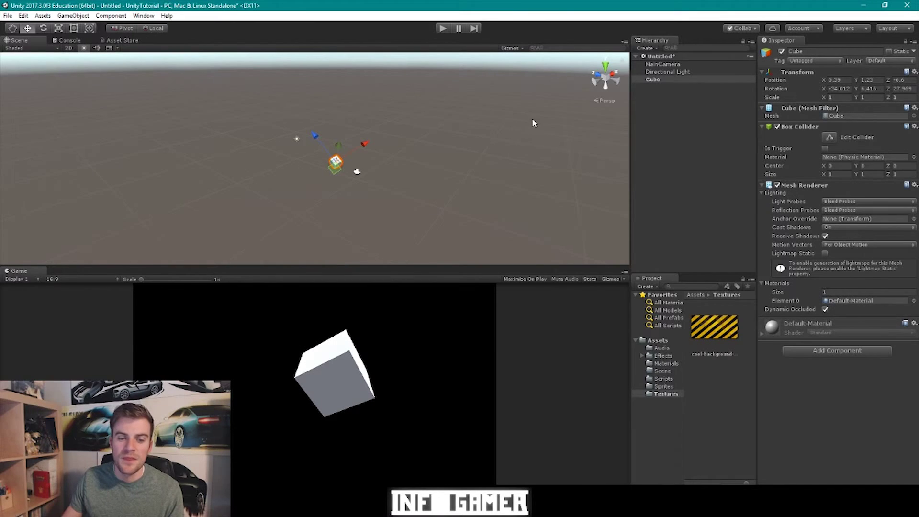
Set MainCamera's Projection to Orthographic, keeping Size 5.
{"action": "left_click", "coordinate": [659, 65]}
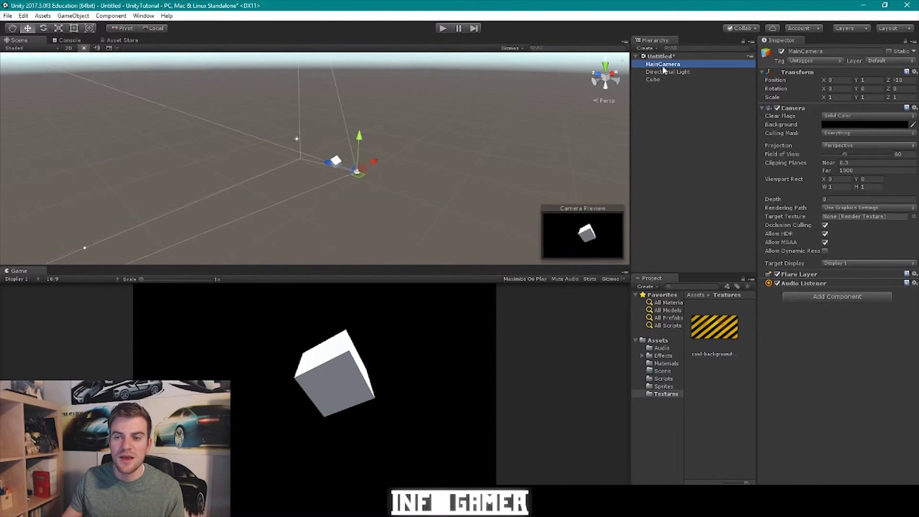
{"action": "left_click", "coordinate": [836, 145]}
{"action": "left_click", "coordinate": [840, 166]}
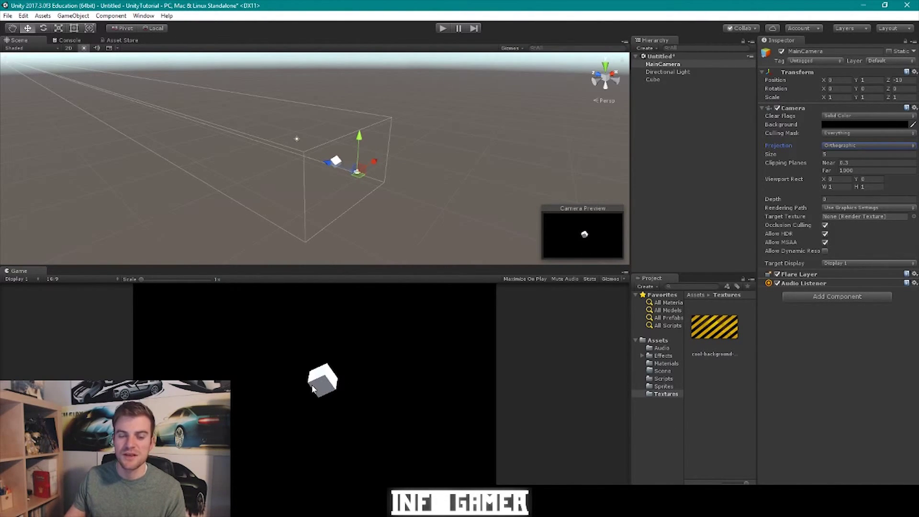
Drag the Cube to about X -3.84, Y -0.71, Z -4.81, near the view's lower-left edge.
{"action": "left_click", "coordinate": [658, 78]}
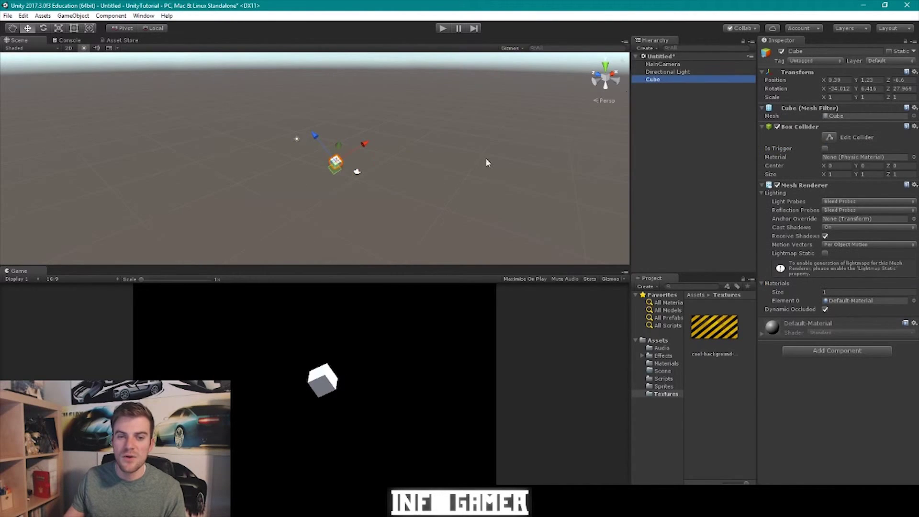
{"action": "left_click_drag", "start_coordinate": [354, 156], "coordinate": [313, 164]}
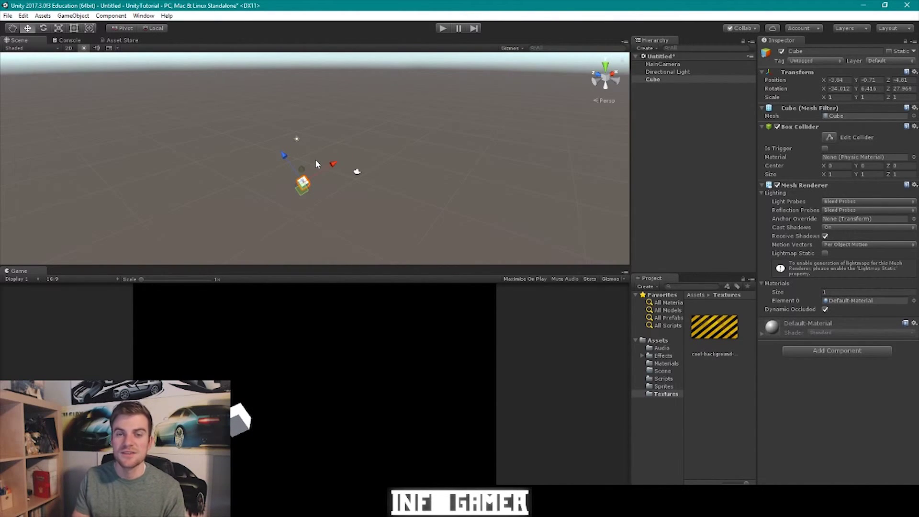
{"action": "left_click", "coordinate": [652, 79]}
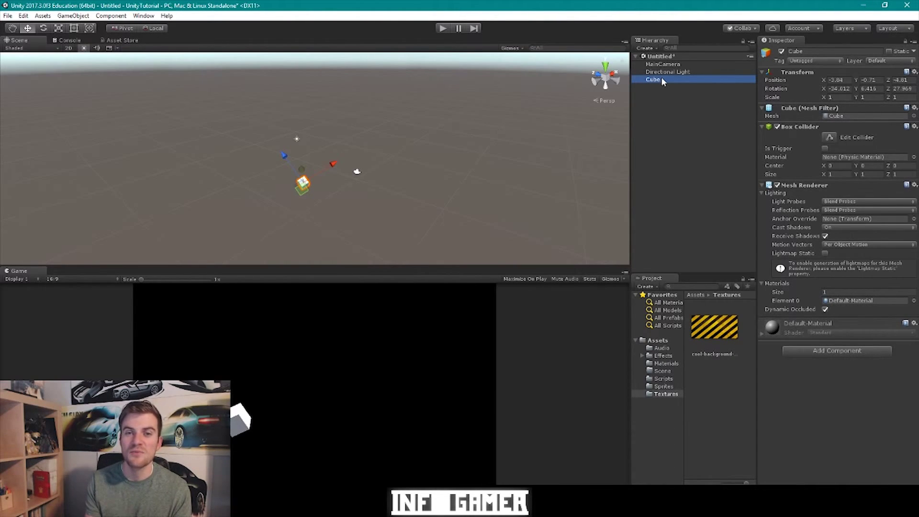
{"action": "left_click", "coordinate": [662, 64]}
{"action": "left_click", "coordinate": [810, 155]}
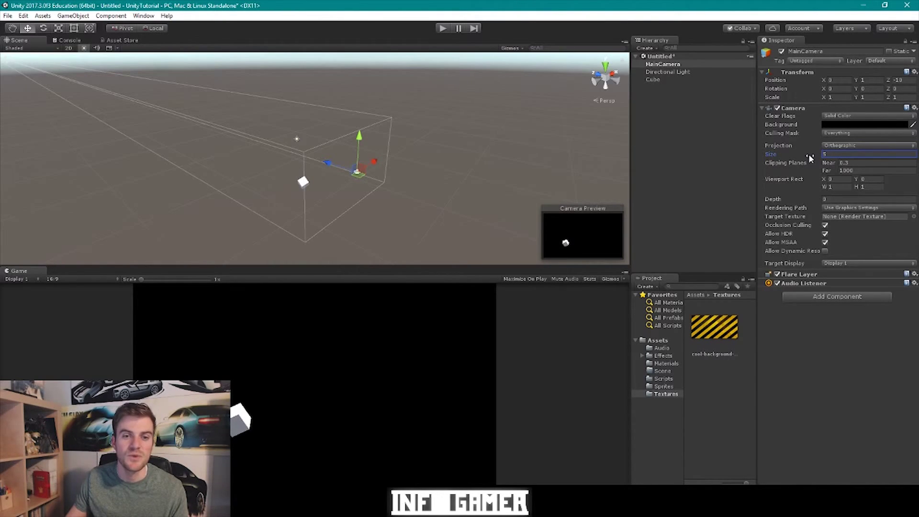
Scrub the orthographic Size up, then down to about 2.65.
{"action": "left_click_drag", "start_coordinate": [810, 158], "coordinate": [847, 155]}
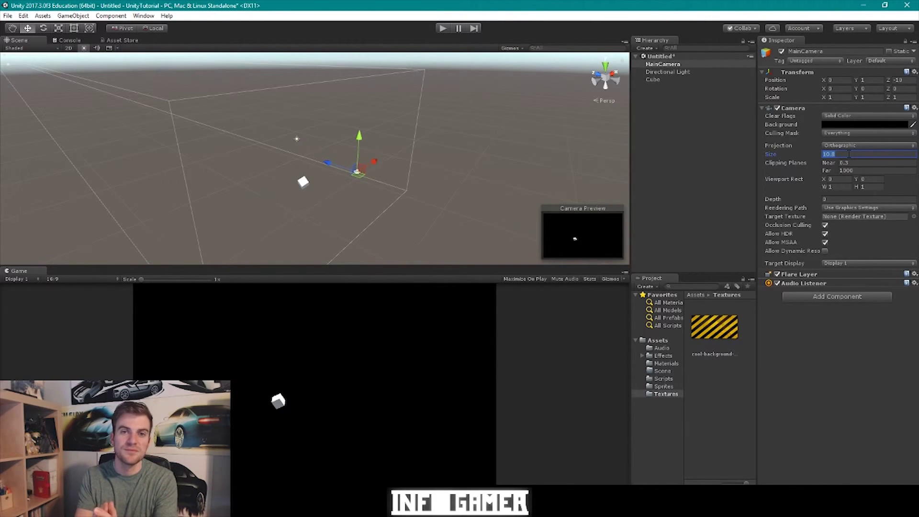
{"action": "left_click_drag", "start_coordinate": [819, 153], "coordinate": [764, 165]}
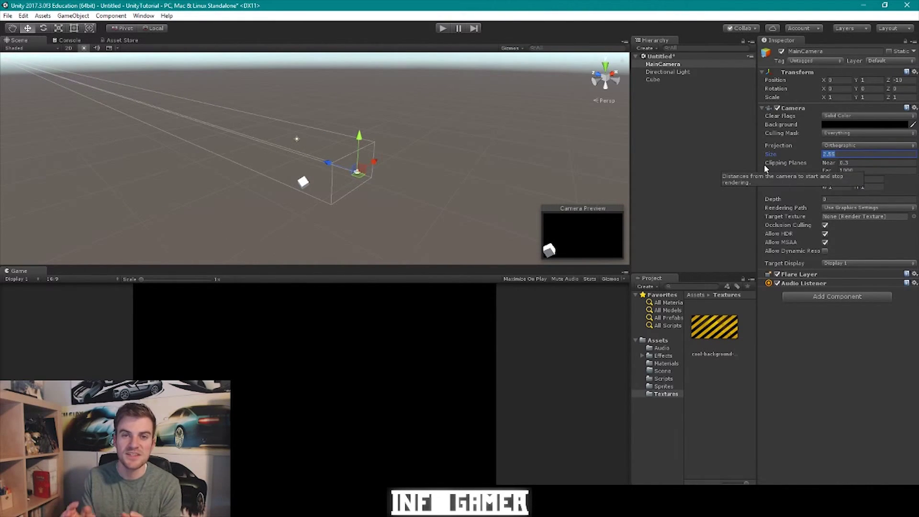